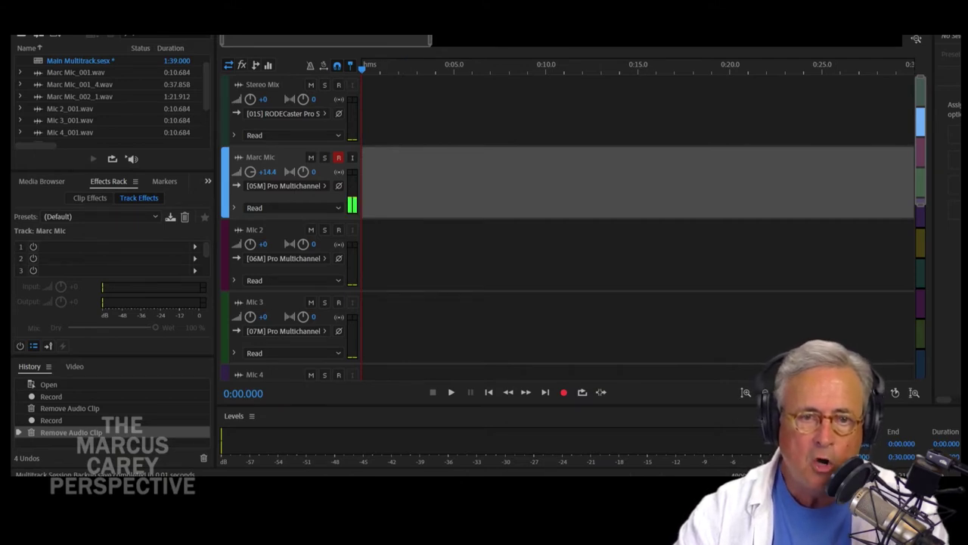
{"action": "key", "text": "alt+f"}
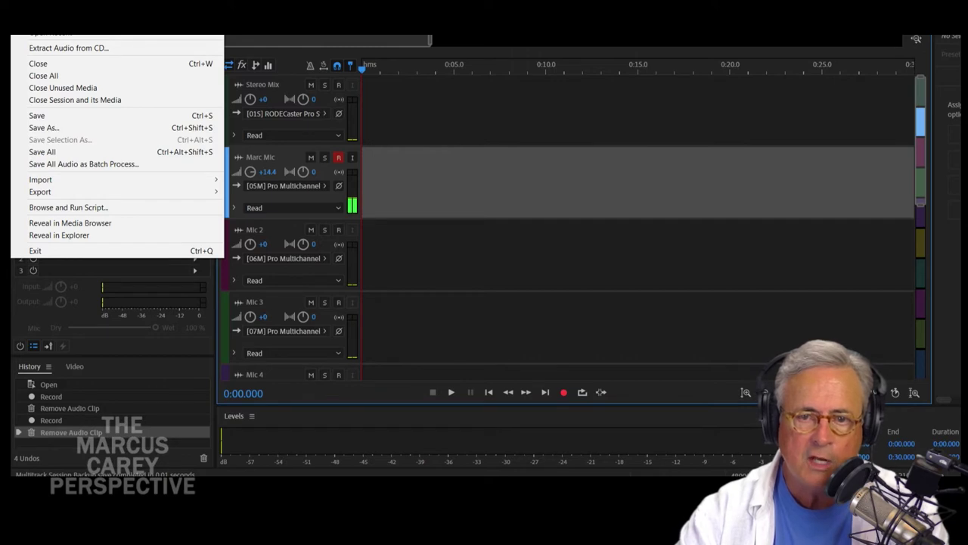
{"action": "key", "text": "Escape"}
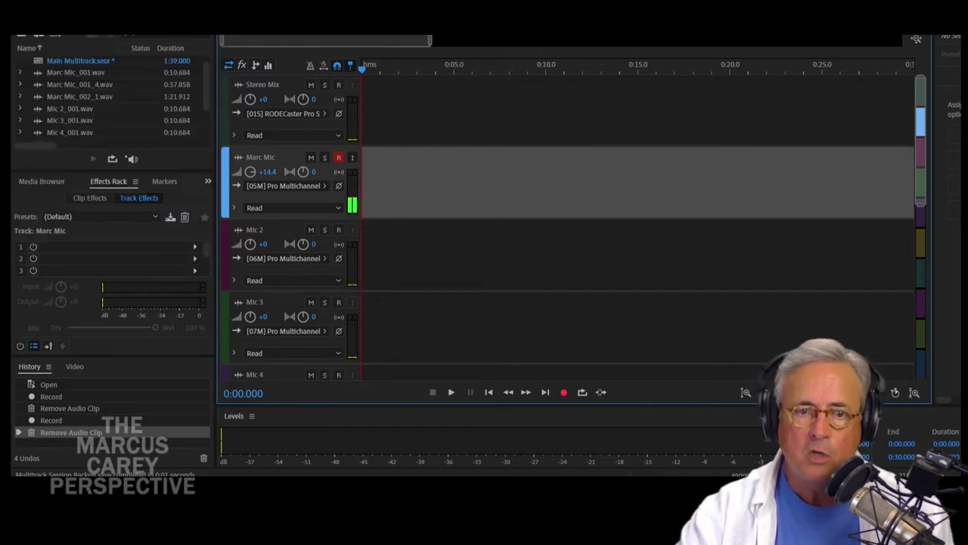
{"action": "key", "text": "alt+f"}
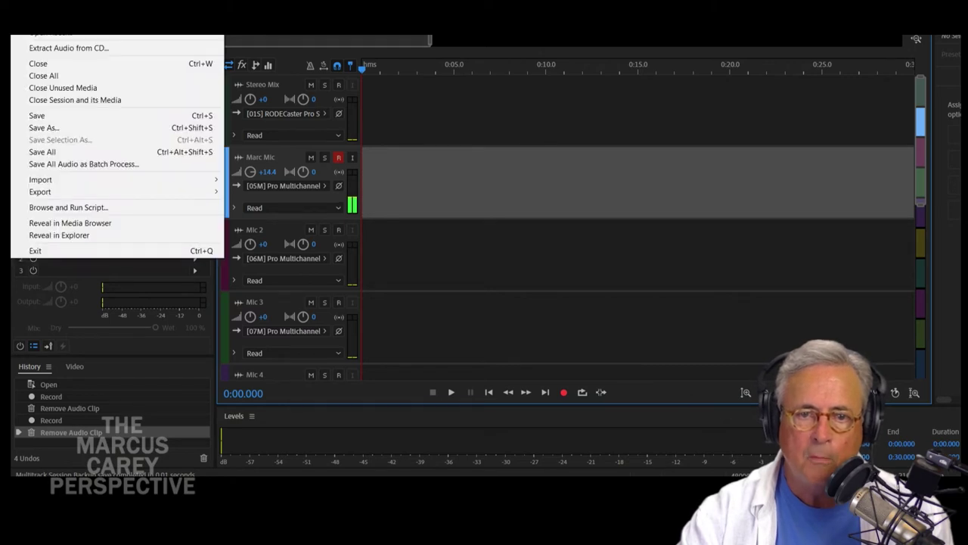
{"action": "key", "text": "Escape"}
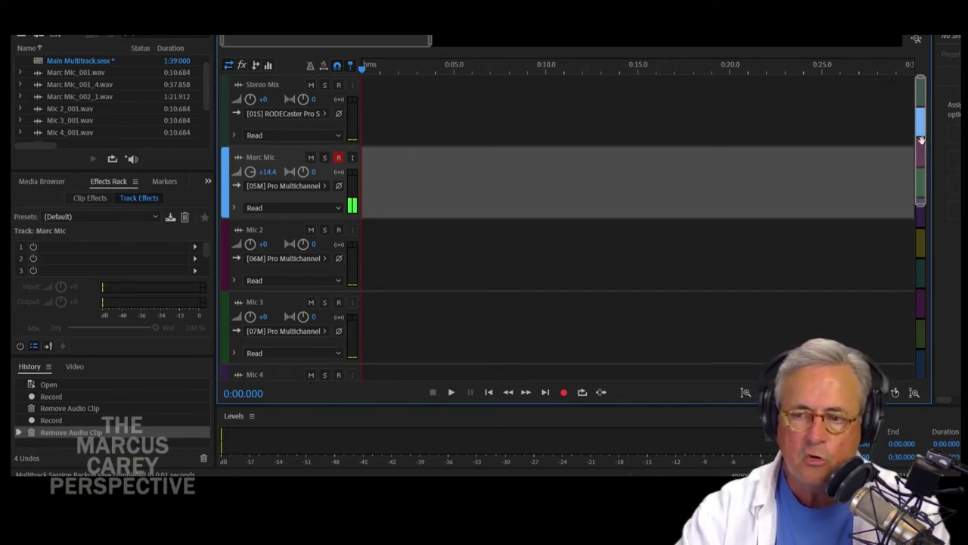
{"action": "scroll", "coordinate": [905, 198], "scroll_direction": "down", "scroll_amount": 3}
{"action": "scroll", "coordinate": [904, 198], "scroll_direction": "down", "scroll_amount": 6}
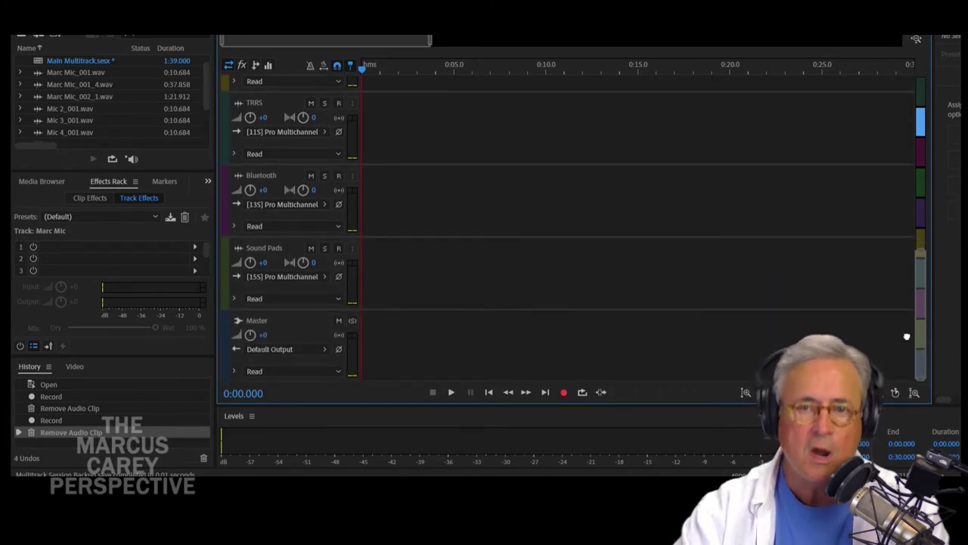
{"action": "scroll", "coordinate": [908, 335], "scroll_direction": "up", "scroll_amount": 4}
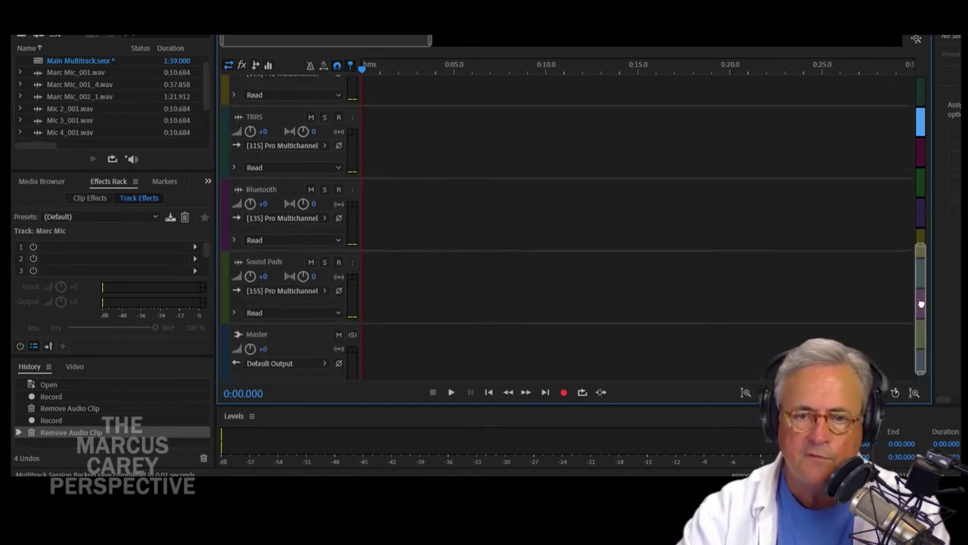
{"action": "scroll", "coordinate": [938, 248], "scroll_direction": "up", "scroll_amount": 7}
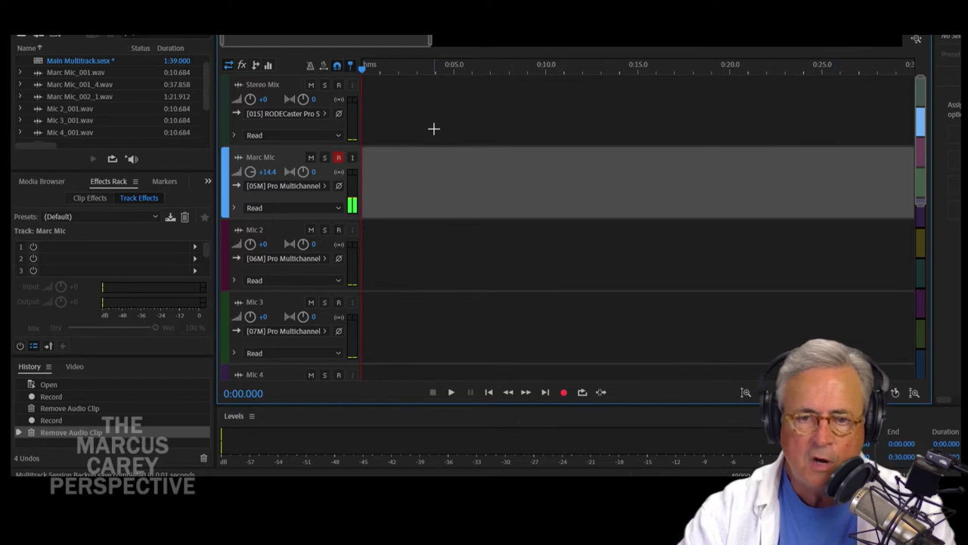
- Check Stereo Mix's input, then show Marc Mic's mono input, [05M] Pro Multichannel 3
{"action": "left_click", "coordinate": [324, 115]}
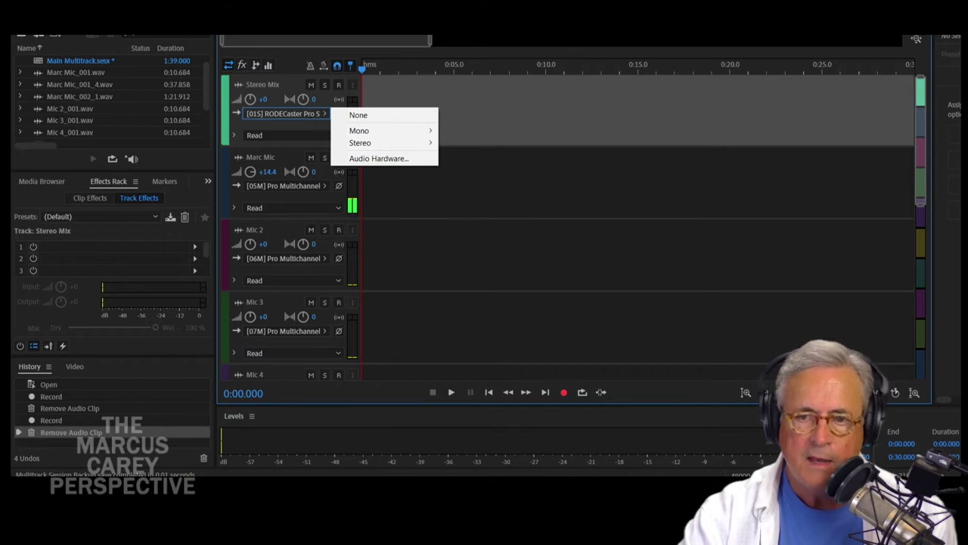
{"action": "left_click", "coordinate": [338, 157]}
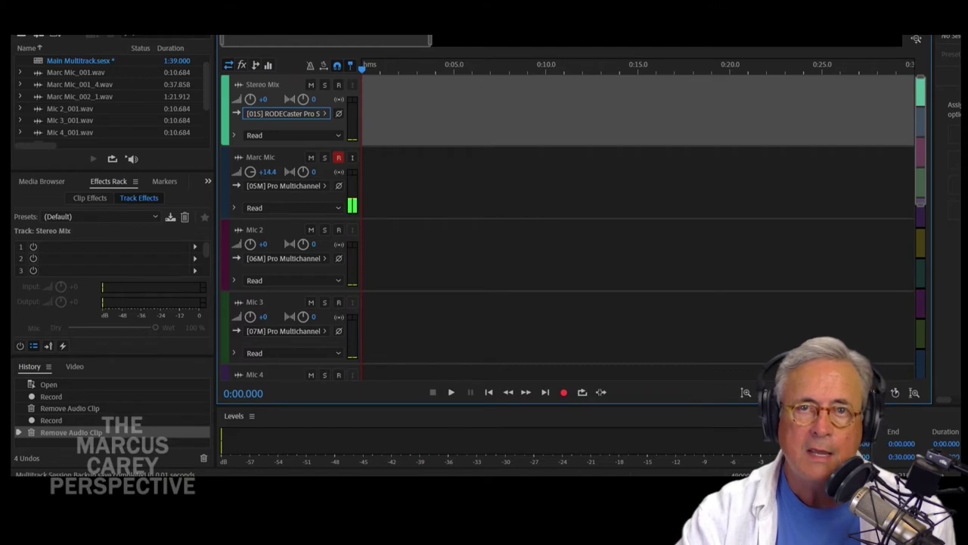
{"action": "left_click", "coordinate": [325, 187]}
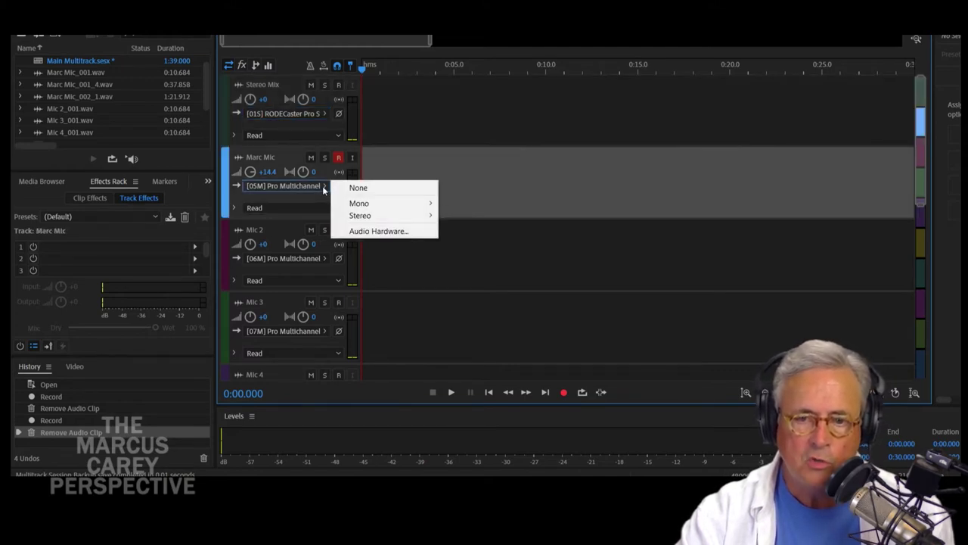
{"action": "left_click", "coordinate": [240, 187]}
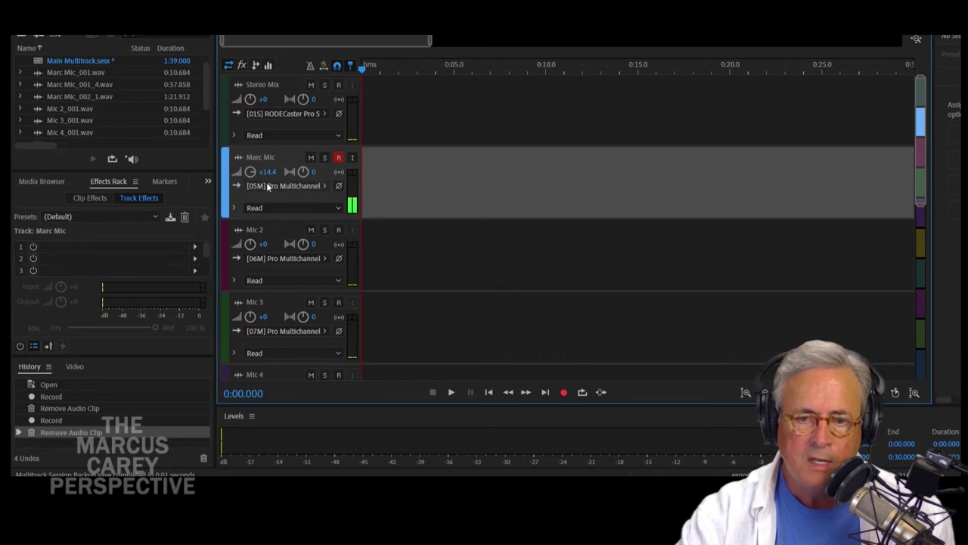
{"action": "left_click", "coordinate": [325, 186]}
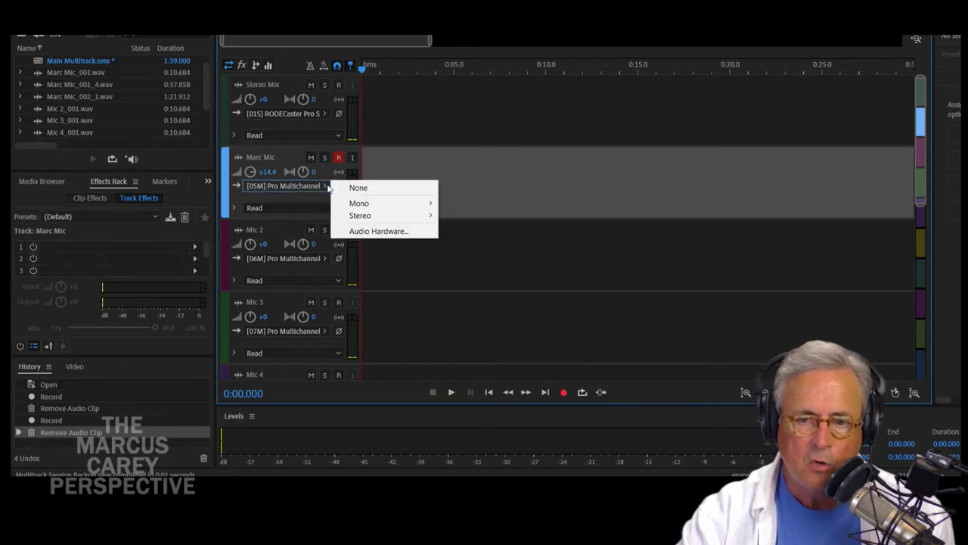
{"action": "mouse_move", "coordinate": [368, 208]}
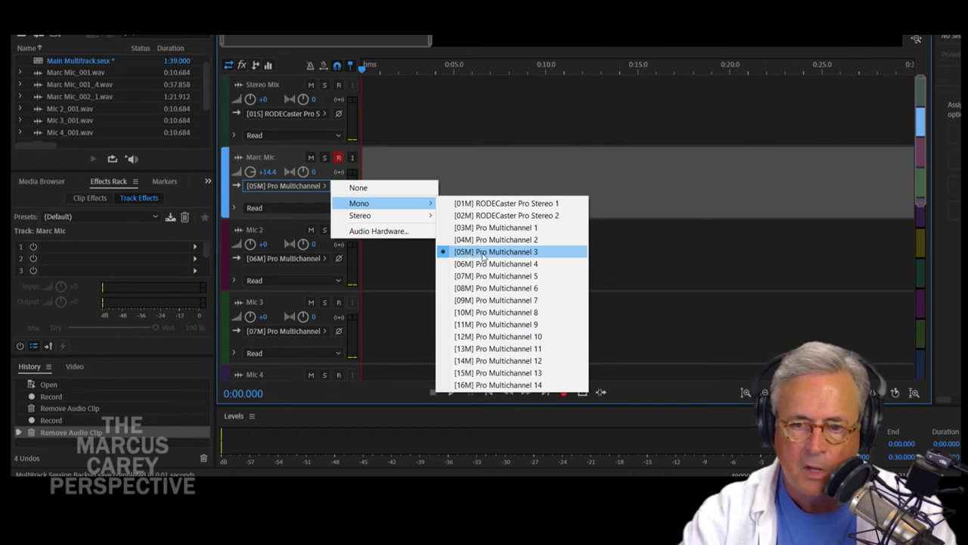
- Review the Mic 2, Mic 3 and Mic 4 input menus, ending on stereo [09S] Pro Multichannel 7
{"action": "left_click", "coordinate": [536, 257]}
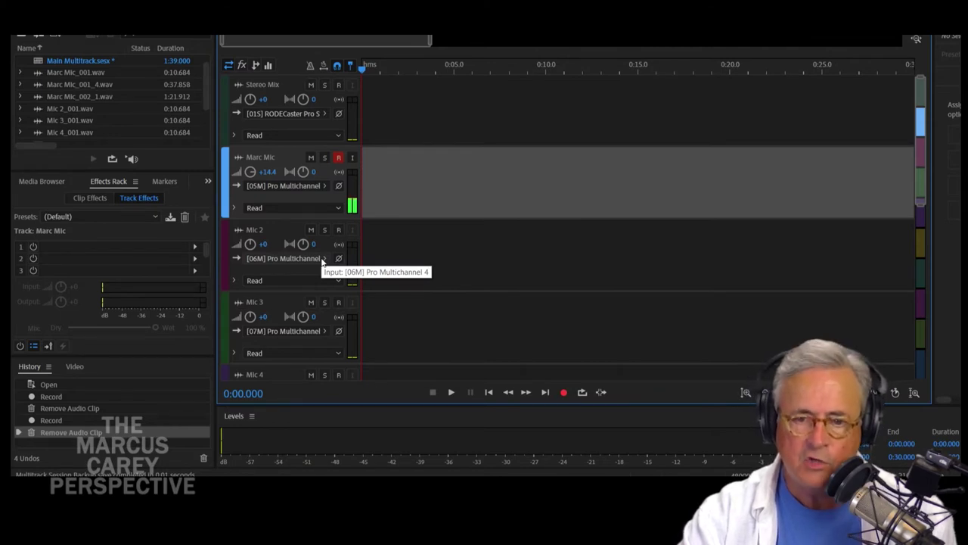
{"action": "left_click", "coordinate": [322, 259]}
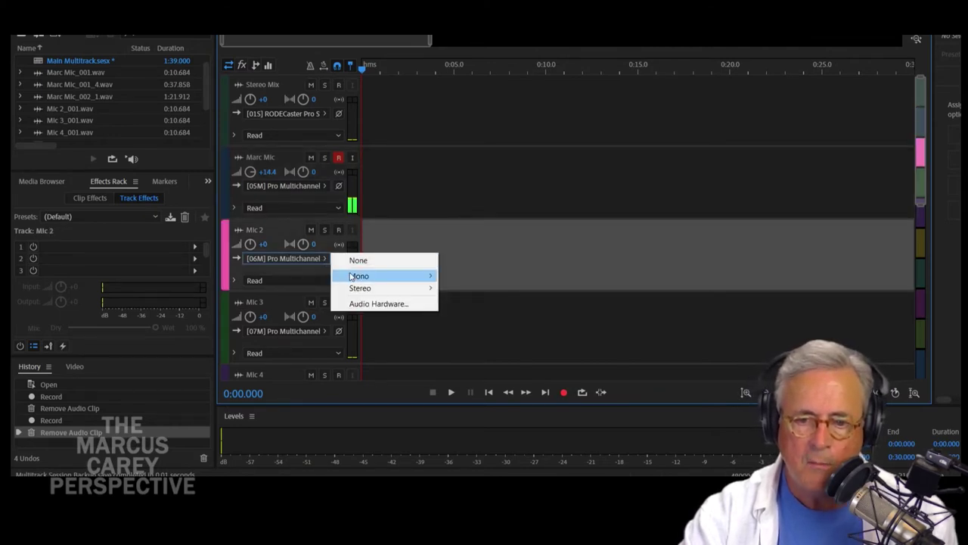
{"action": "mouse_move", "coordinate": [353, 278]}
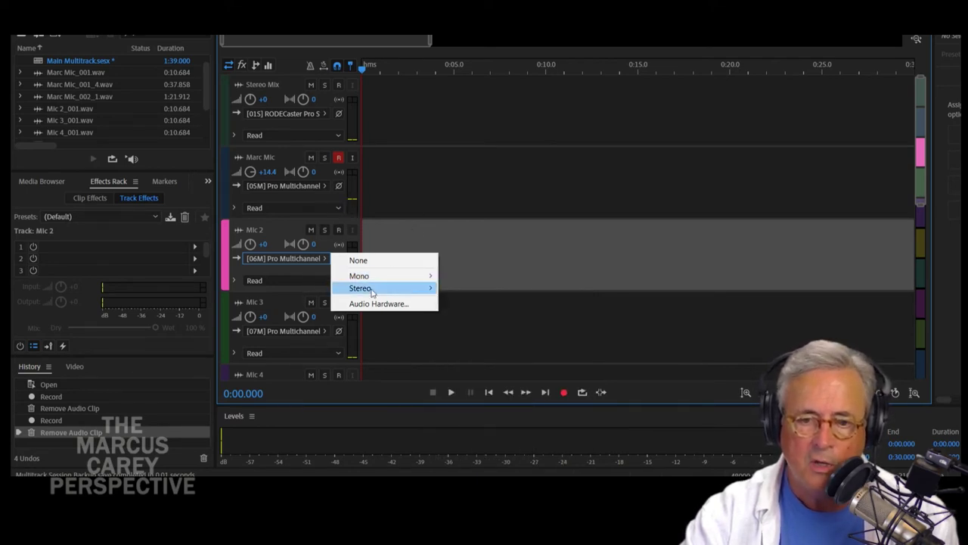
{"action": "left_click", "coordinate": [323, 335]}
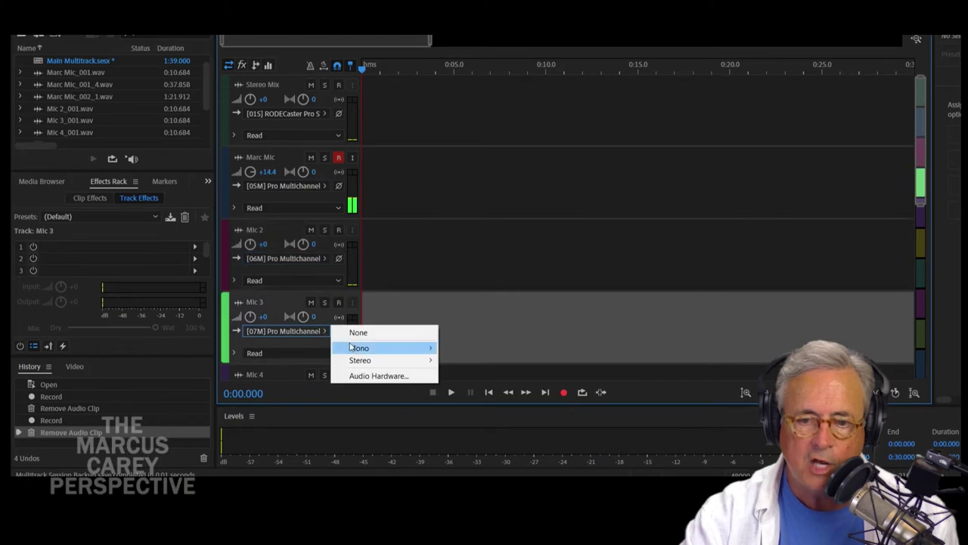
{"action": "mouse_move", "coordinate": [357, 348]}
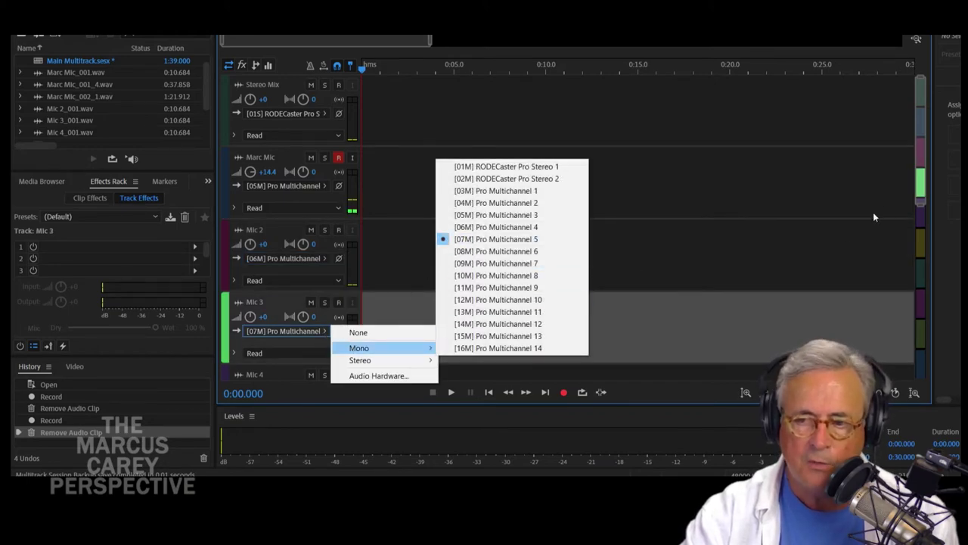
{"action": "left_click", "coordinate": [325, 214]}
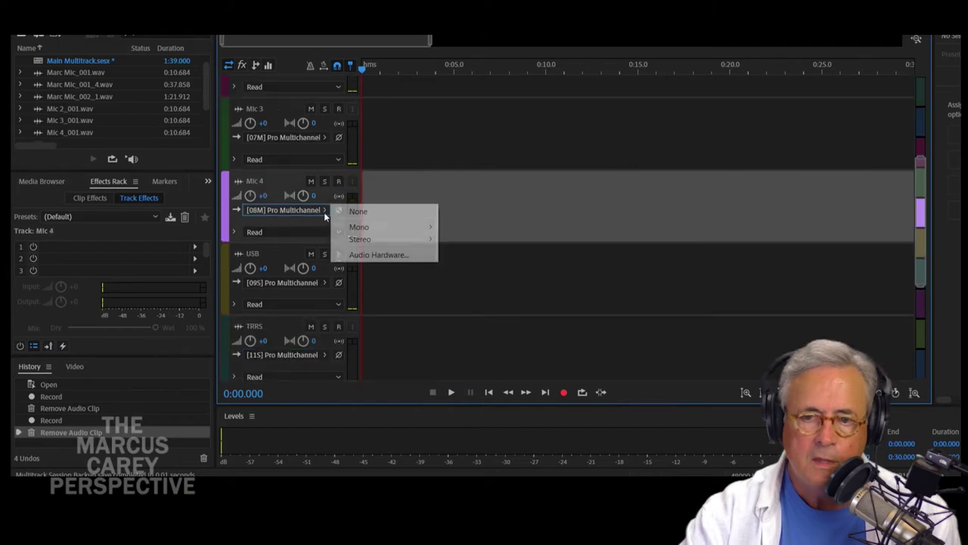
{"action": "mouse_move", "coordinate": [369, 226]}
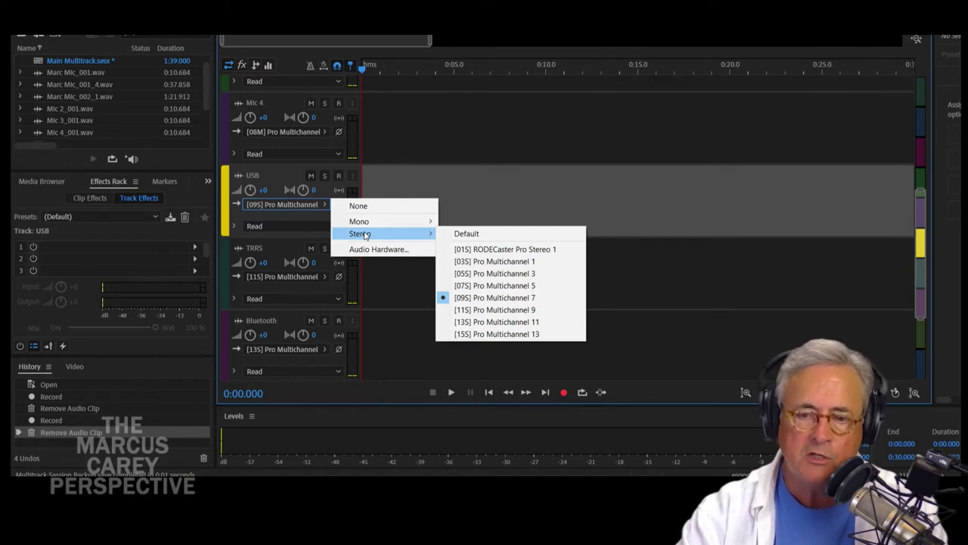
- Confirm TRRS uses stereo [11S] Pro Multichannel 9, then scroll the track list back up
{"action": "mouse_move", "coordinate": [368, 227]}
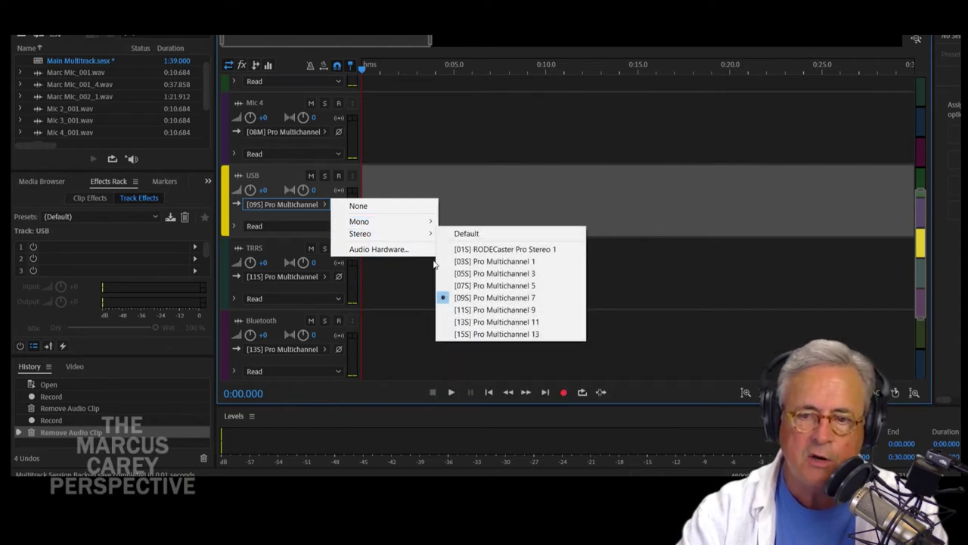
{"action": "mouse_move", "coordinate": [435, 236]}
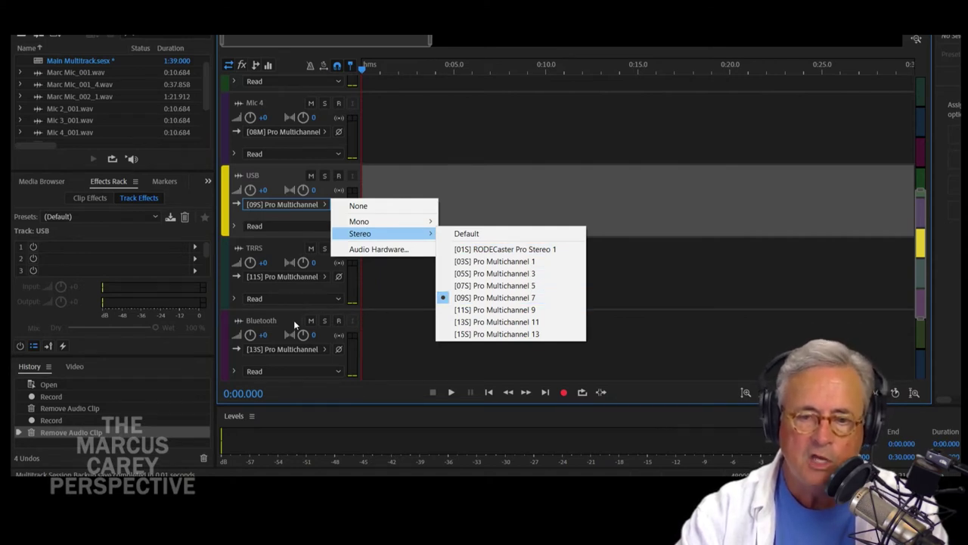
{"action": "left_click_drag", "start_coordinate": [913, 276], "coordinate": [912, 342]}
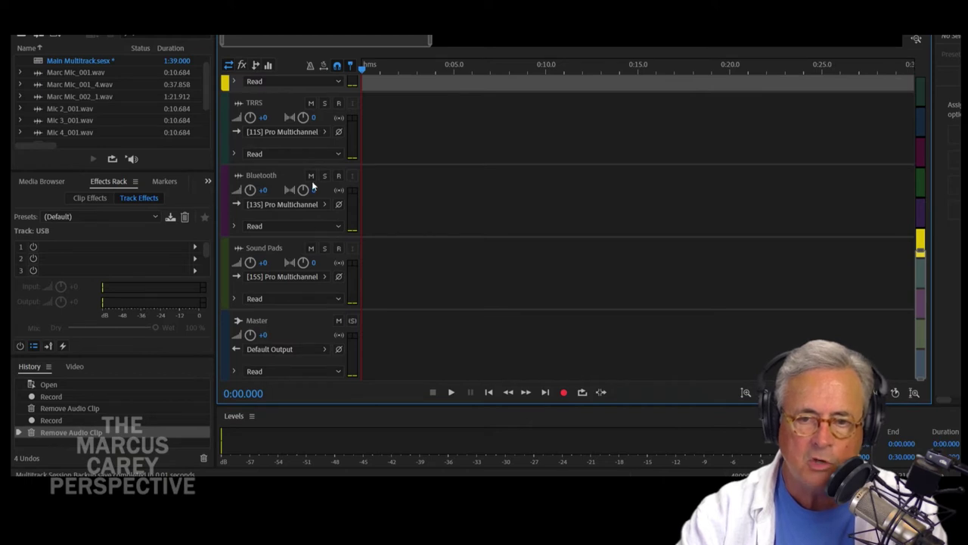
{"action": "left_click", "coordinate": [326, 136]}
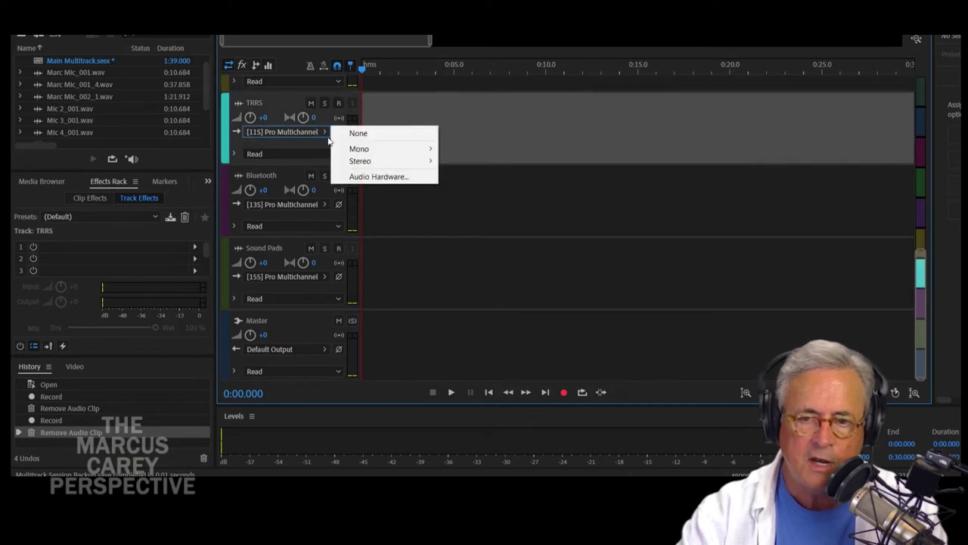
{"action": "mouse_move", "coordinate": [351, 162]}
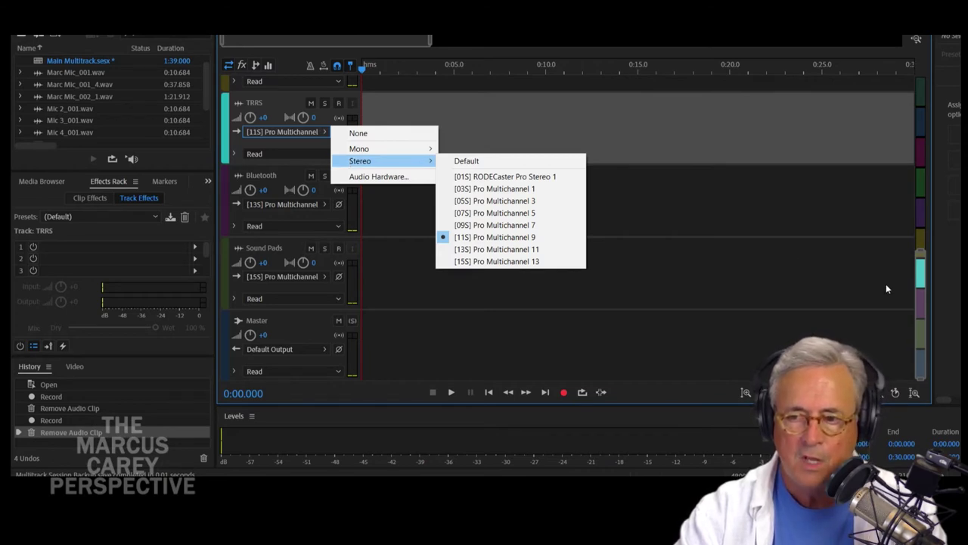
{"action": "left_click", "coordinate": [919, 281]}
{"action": "left_click_drag", "start_coordinate": [920, 281], "coordinate": [920, 121]}
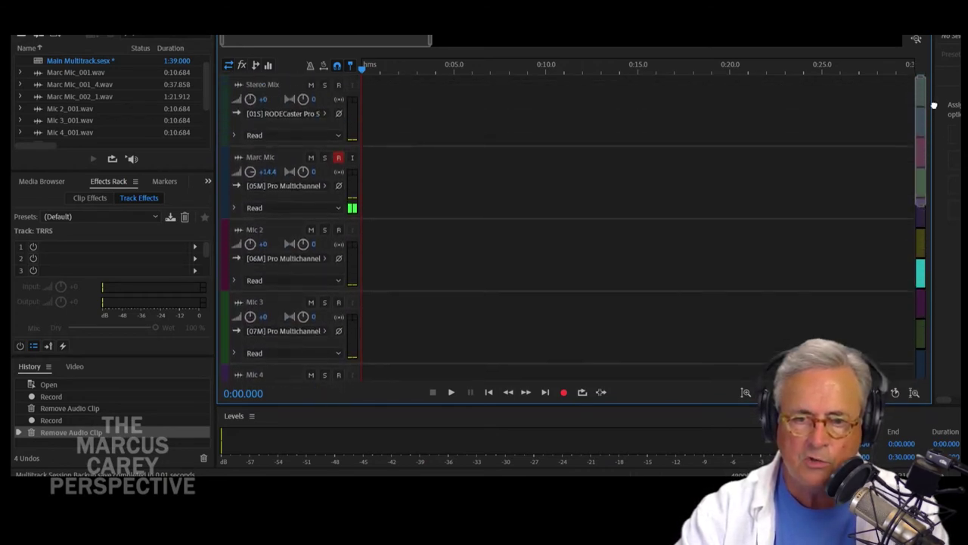
- Keep Marc Mic record-armed, leave Stereo Mix unarmed, and arm Mic 2
{"action": "left_click", "coordinate": [269, 86]}
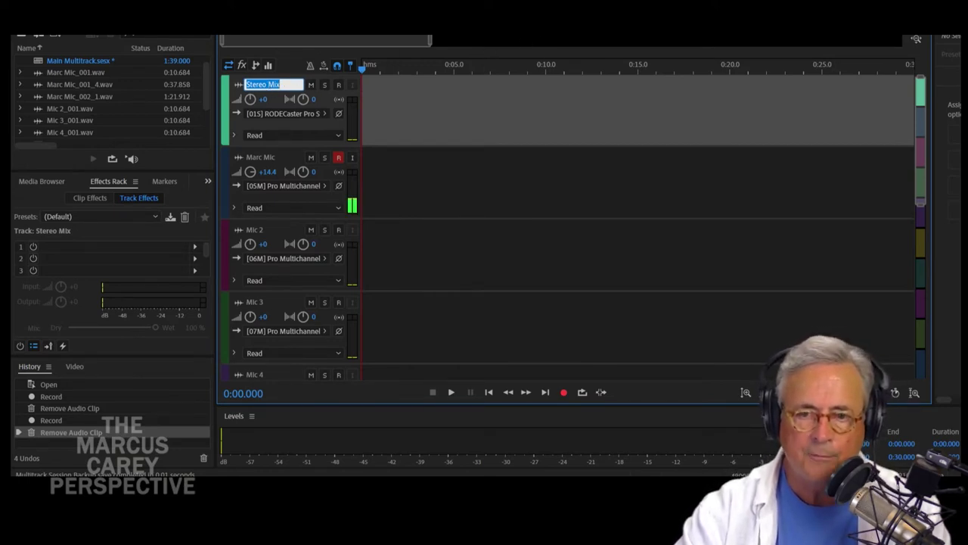
{"action": "left_click", "coordinate": [521, 95]}
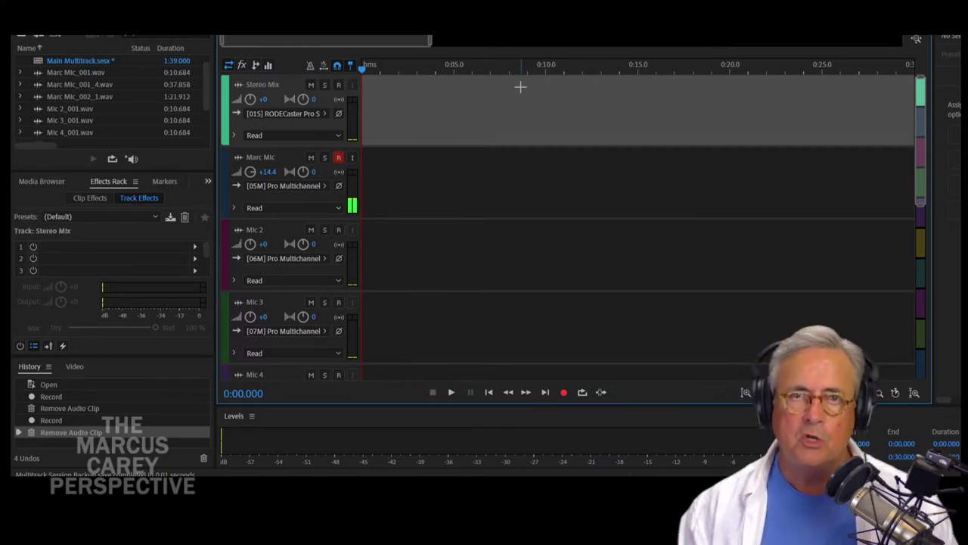
{"action": "left_click", "coordinate": [338, 158]}
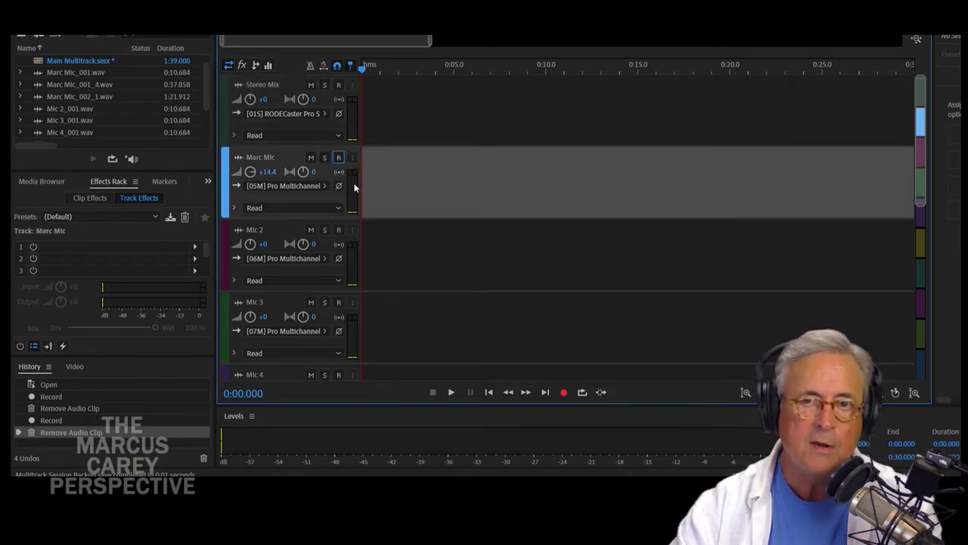
{"action": "left_click", "coordinate": [339, 159]}
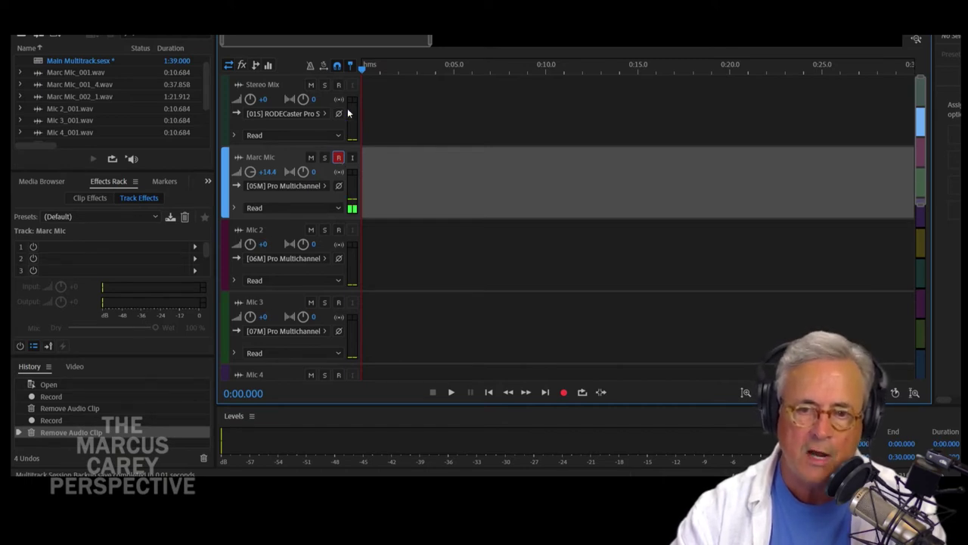
{"action": "left_click", "coordinate": [338, 87]}
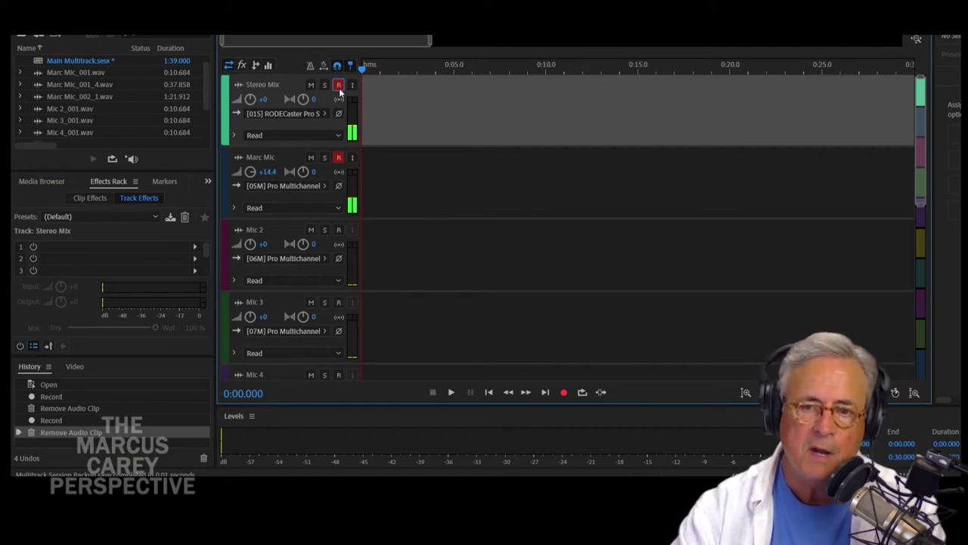
{"action": "left_click", "coordinate": [339, 84]}
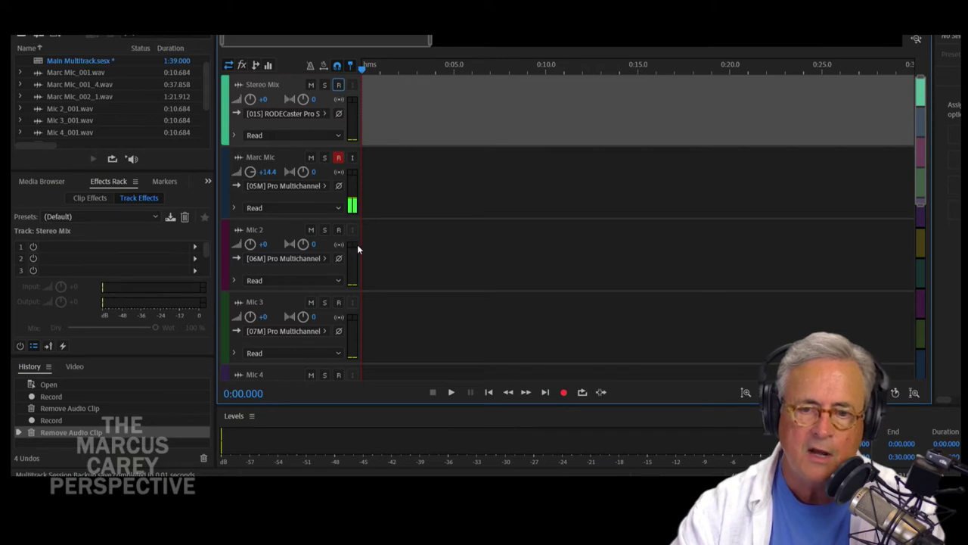
{"action": "left_click", "coordinate": [339, 231]}
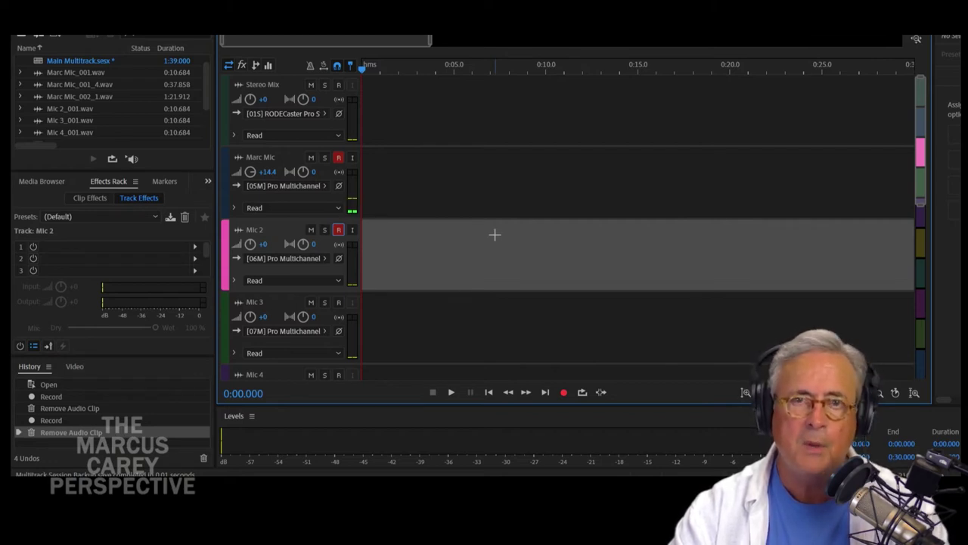
- Disarm Mic 2 so only Marc Mic stays armed, closing the Effects menu unused
{"action": "left_click", "coordinate": [338, 229]}
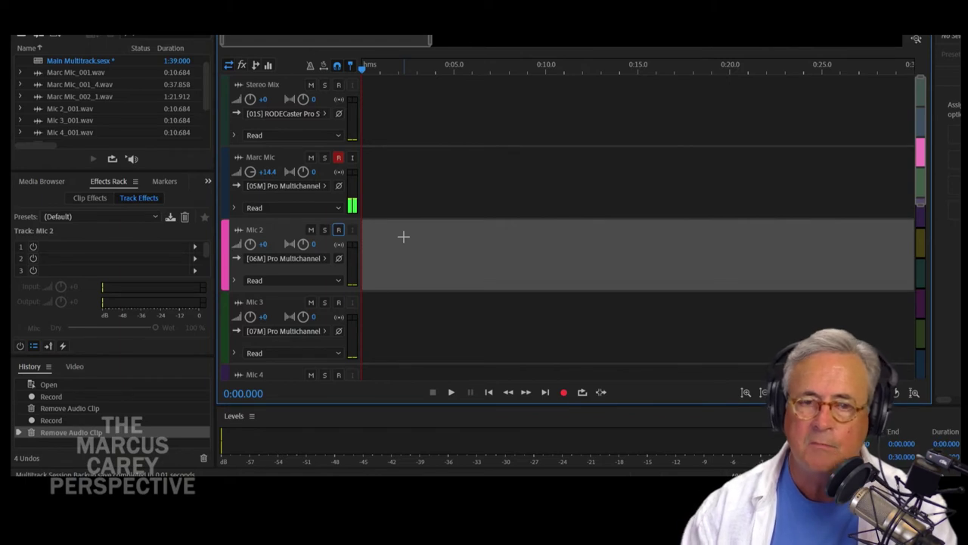
{"action": "left_click", "coordinate": [124, 30]}
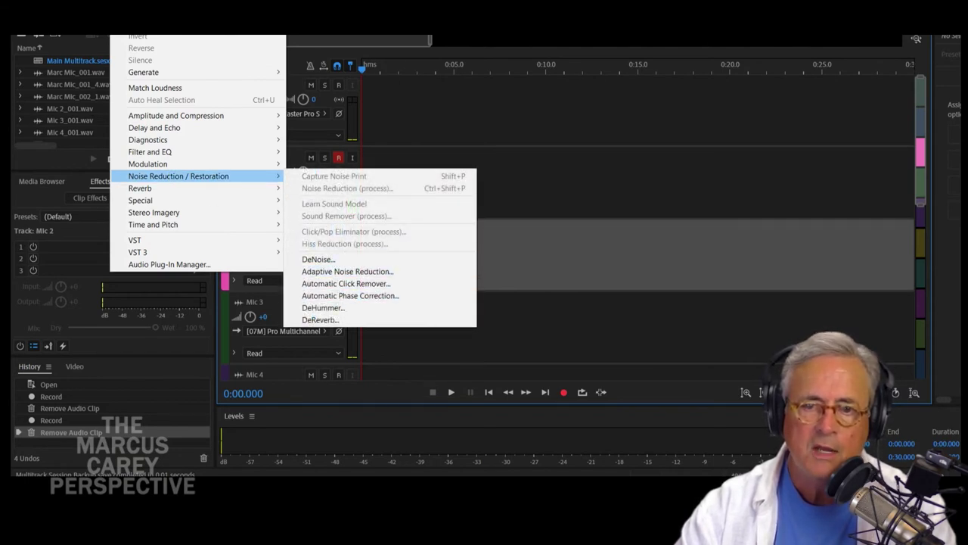
{"action": "key", "text": "Escape"}
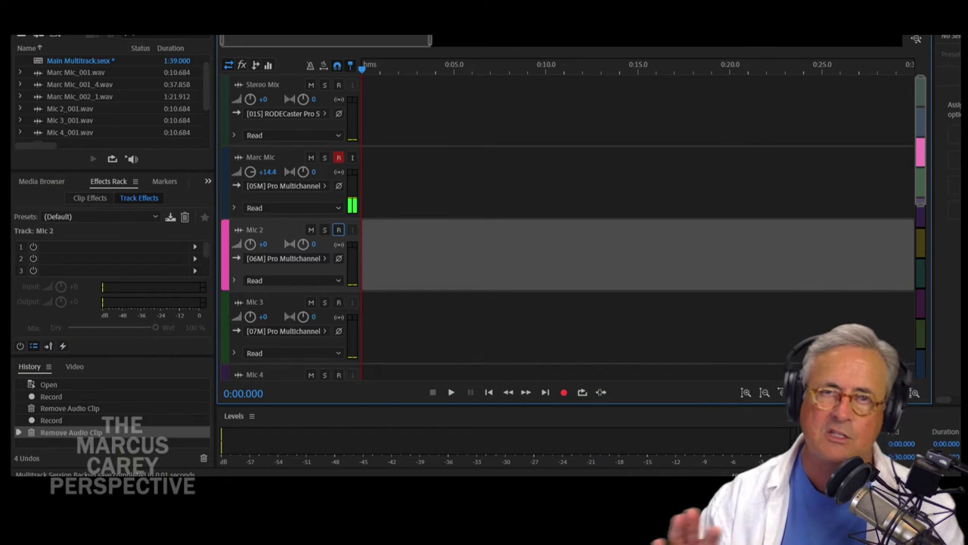